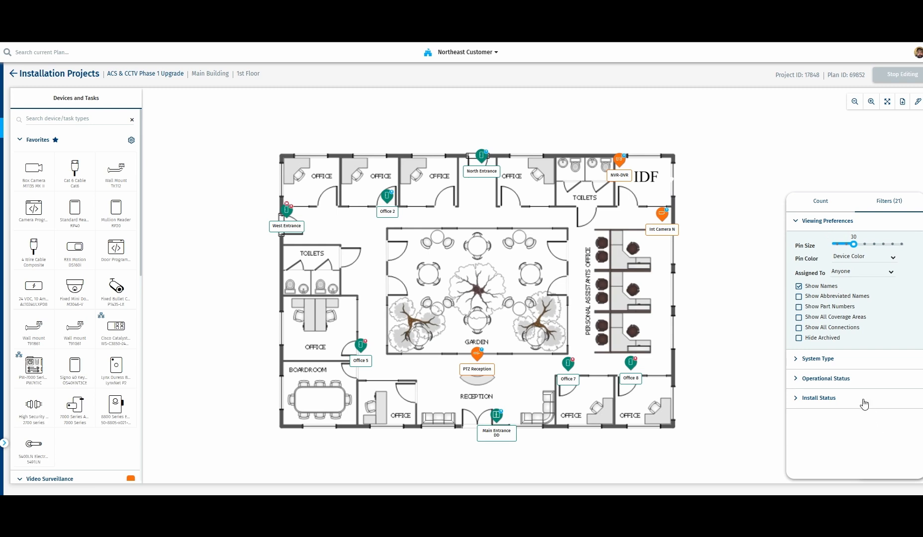
View the plan's pins colored by Install Status, and return the pin color to Device Color.
left_click(862, 258)
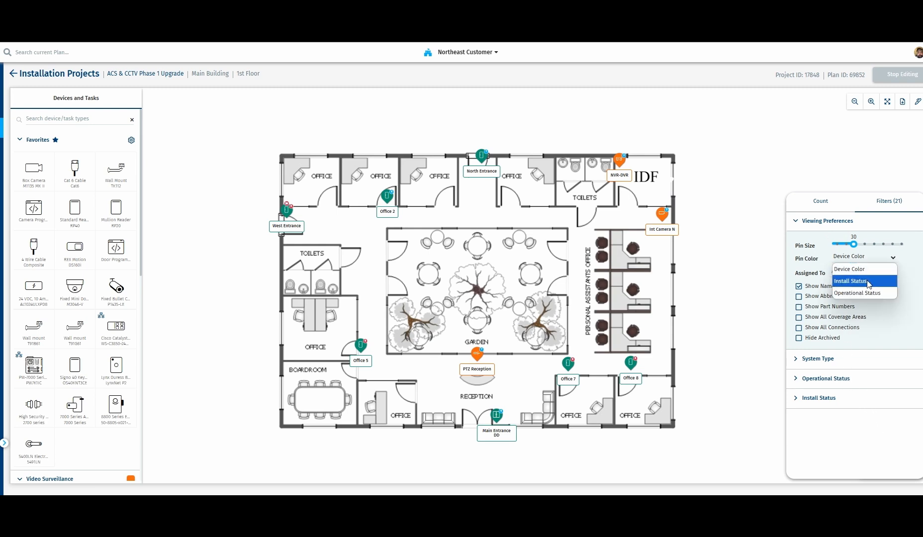
left_click(866, 280)
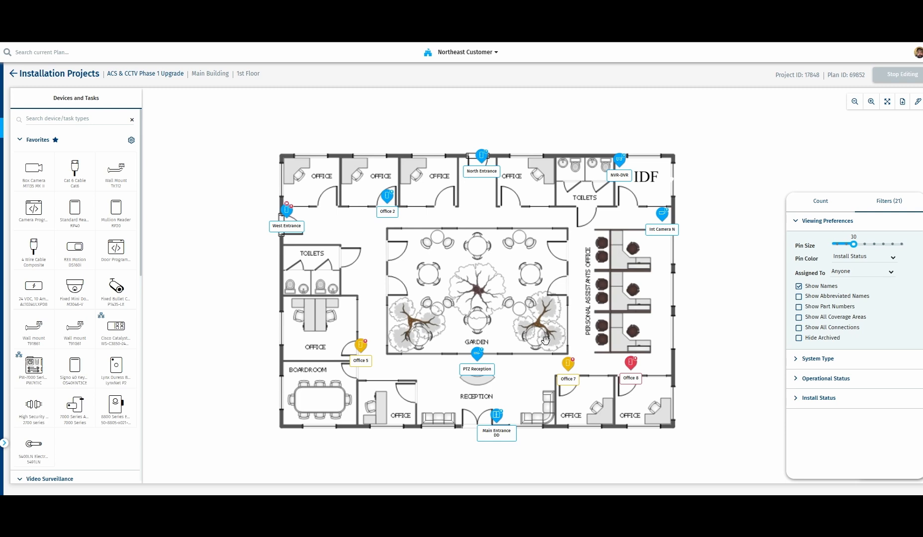
left_click(848, 258)
left_click(849, 269)
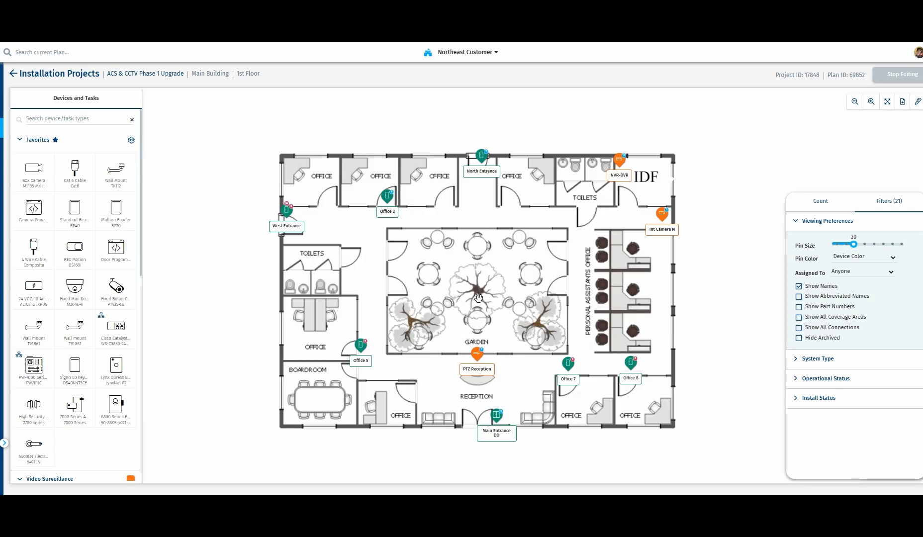
Place an M1135 MK II box camera in the hallway just outside the toilets beside the garden and open its details.
mouse_move(29, 182)
left_click_drag(28, 182, 349, 254)
left_click(345, 257)
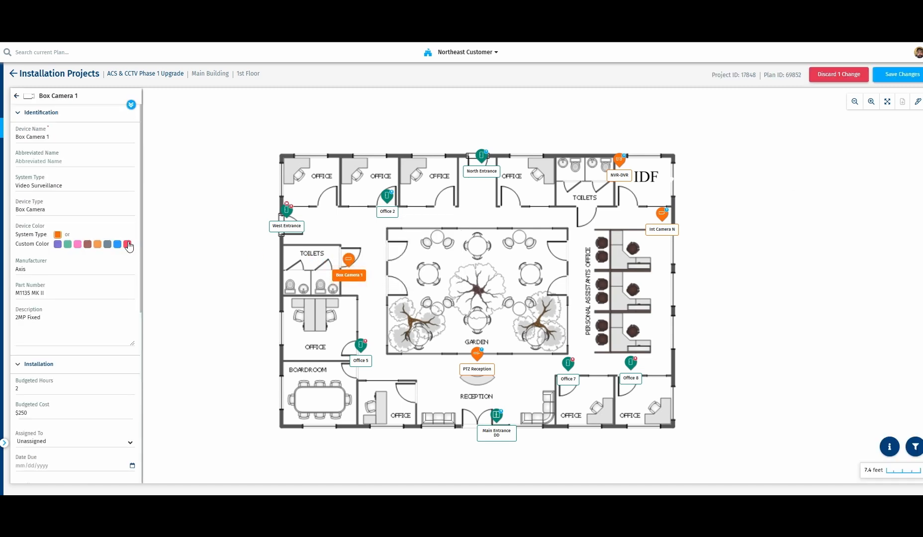
Give the new box camera the red custom color and rename it Hallway Camera.
left_click(128, 244)
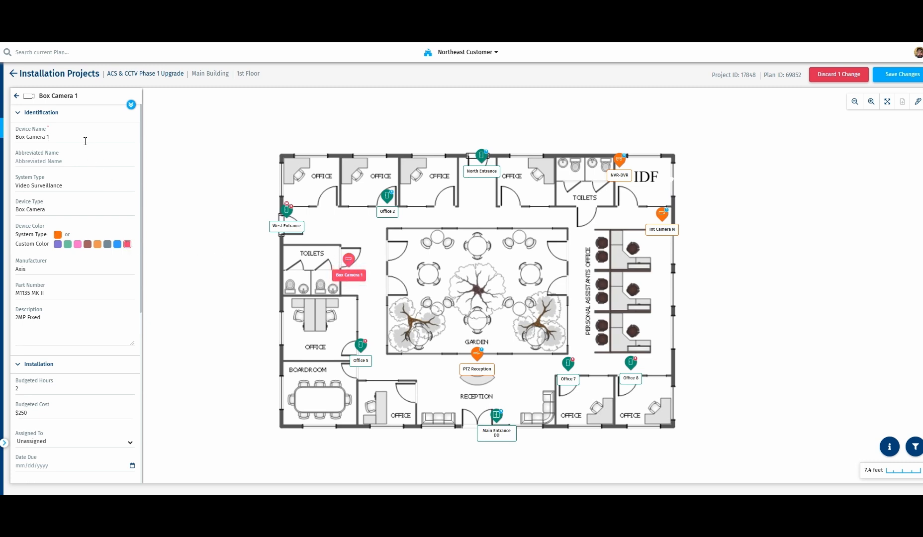
key("BackSpace")
key("BackSpace")
key("BackSpace")
key("BackSpace")
key("BackSpace")
key("BackSpace")
key("BackSpace")
key("BackSpace")
key("BackSpace")
key("BackSpace")
type("Hallway Camera")
left_click(440, 315)
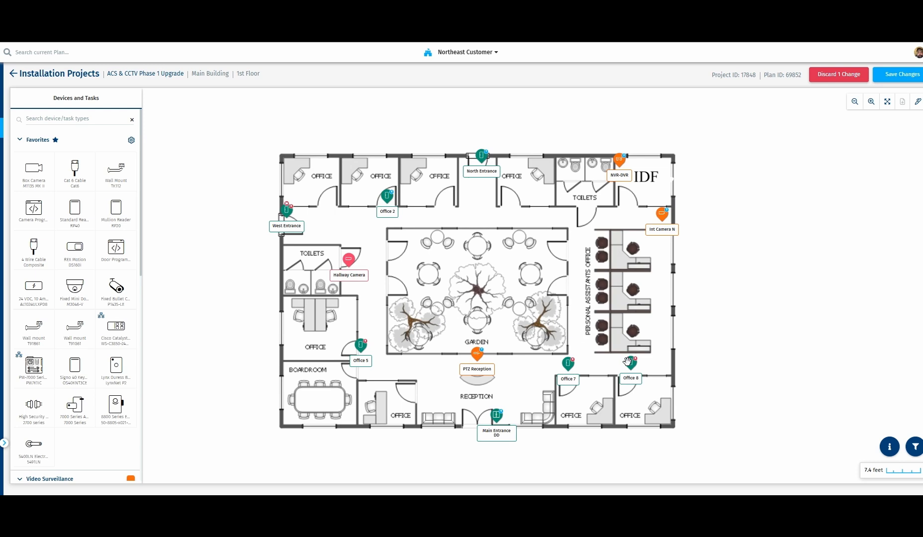
Place a box camera at the garden's upper-right edge, named Courtyard Camera (CO) with the abbreviated name Change Order.
mouse_move(43, 186)
left_mouse_down()
mouse_move(321, 258)
mouse_move(516, 292)
mouse_move(569, 247)
left_mouse_up()
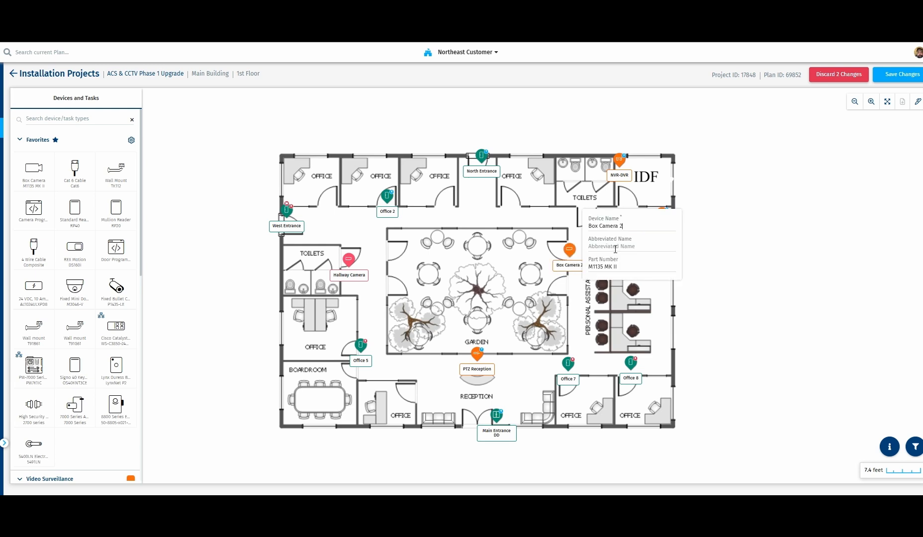
type("Courtyard")
left_click(615, 248)
type("Change Order")
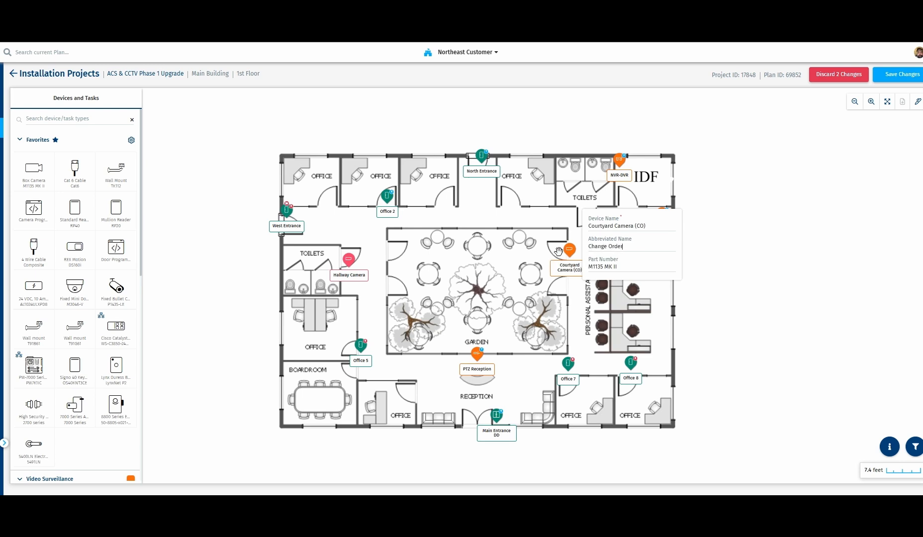
left_click(541, 290)
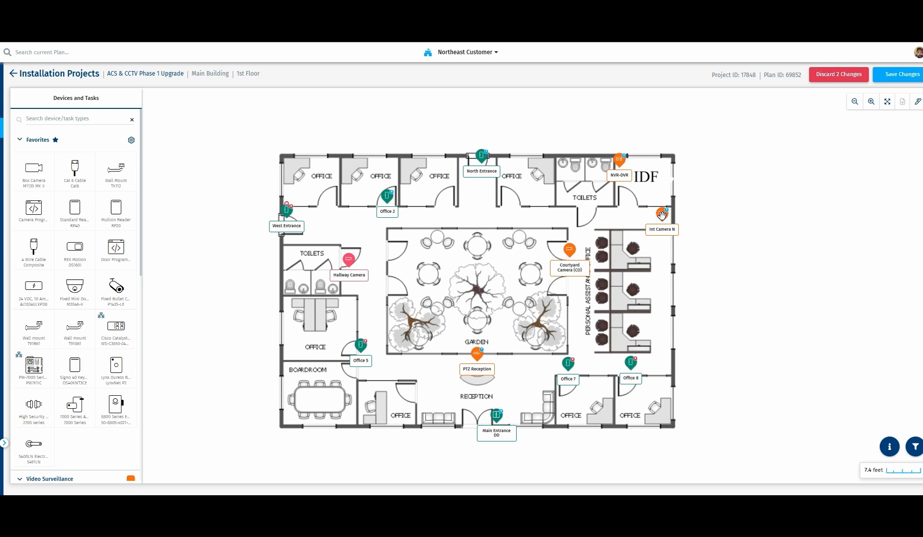
Archive the Office 2 single door together with its nested devices and tasks.
left_click(386, 196)
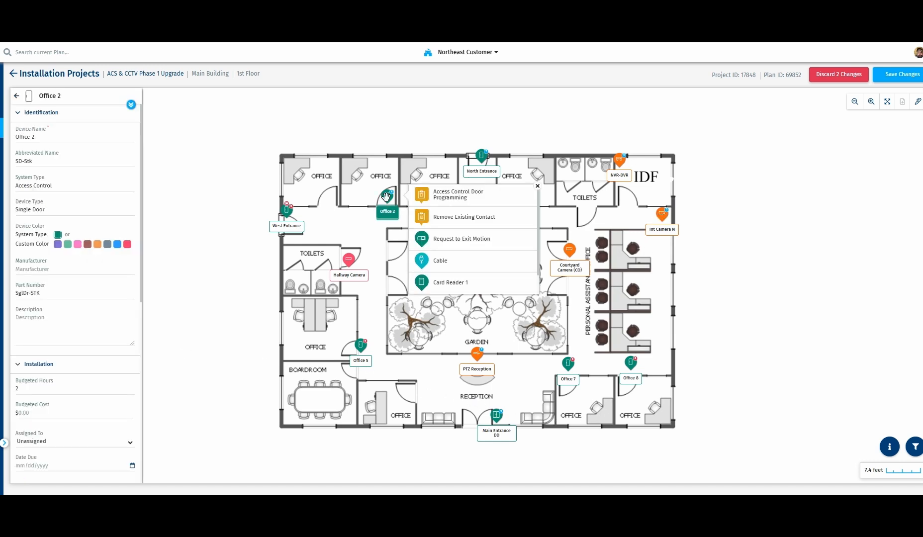
left_click(420, 267)
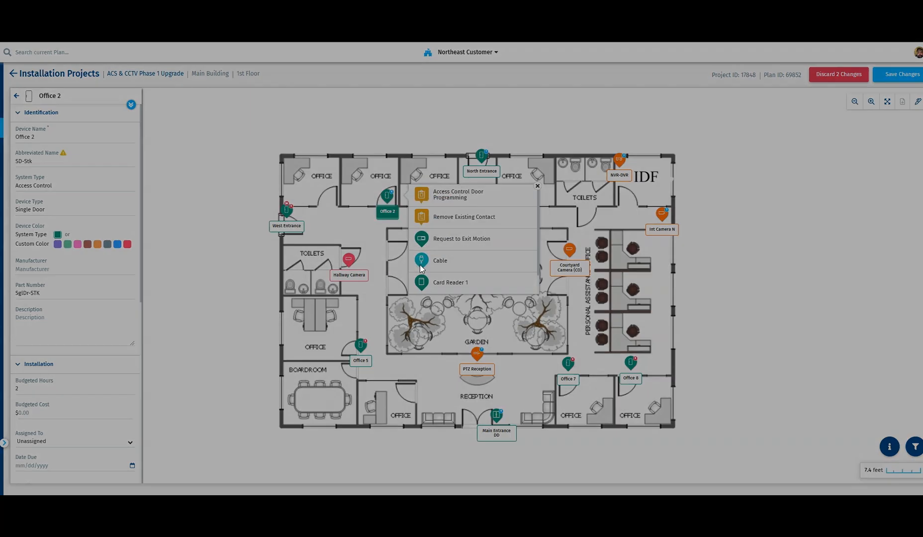
left_click(537, 285)
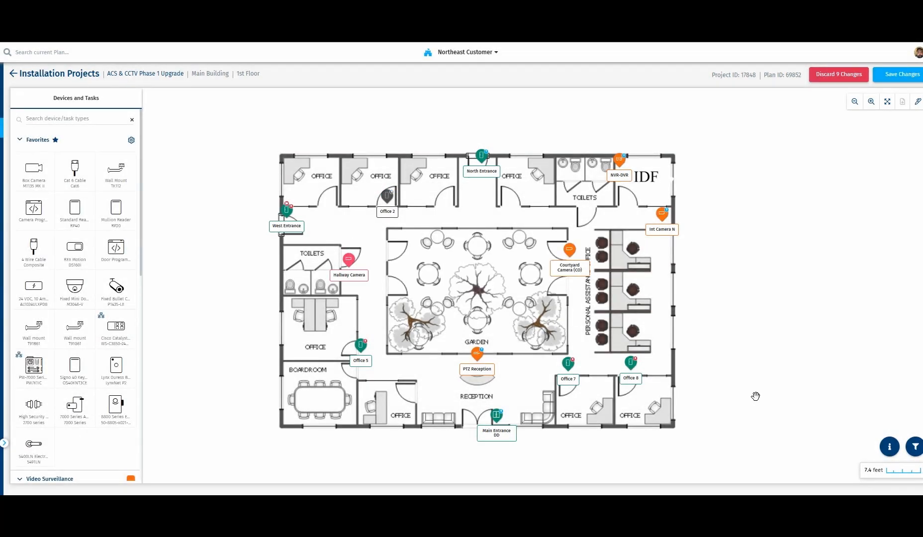
Hide the archived devices on the plan through the viewing preferences, and show them again.
left_click(913, 447)
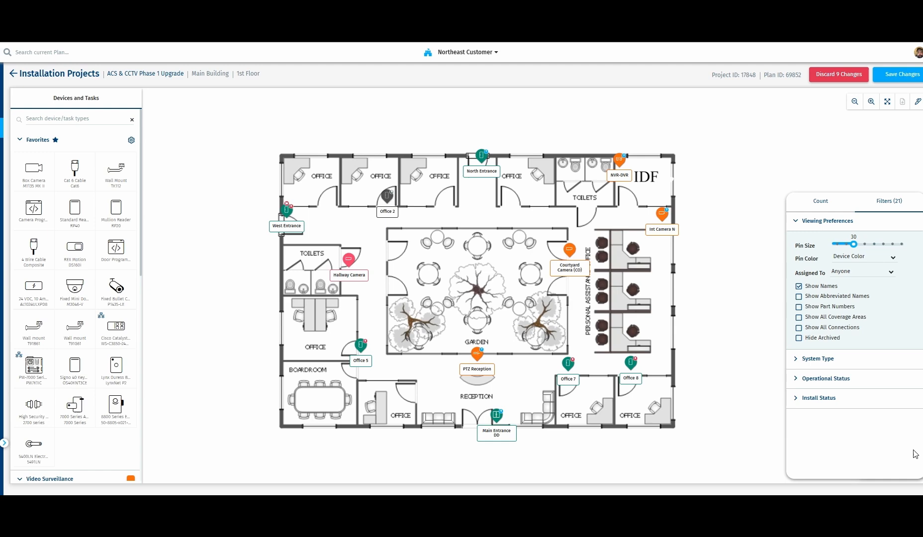
left_click(821, 342)
left_click(822, 342)
Place another box camera in the hallway above the Office 5 door and rename it Office 5 Camera.
left_click_drag(35, 286, 372, 296)
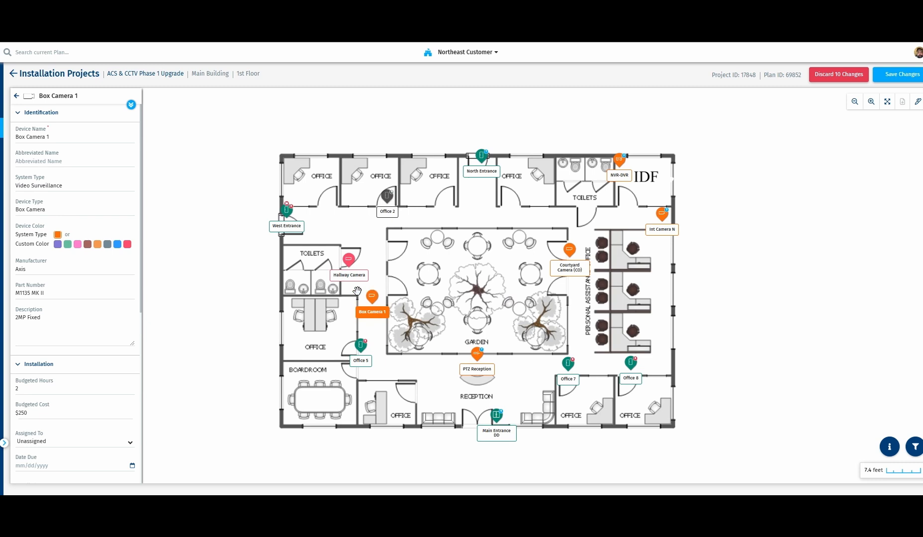
left_click(66, 140)
key("BackSpace")
key("BackSpace")
key("BackSpace")
key("BackSpace")
key("BackSpace")
key("BackSpace")
key("BackSpace")
key("BackSpace")
key("BackSpace")
key("BackSpace")
type("Officece 5 Camera")
right_click(23, 138)
left_click(33, 155)
left_click(463, 331)
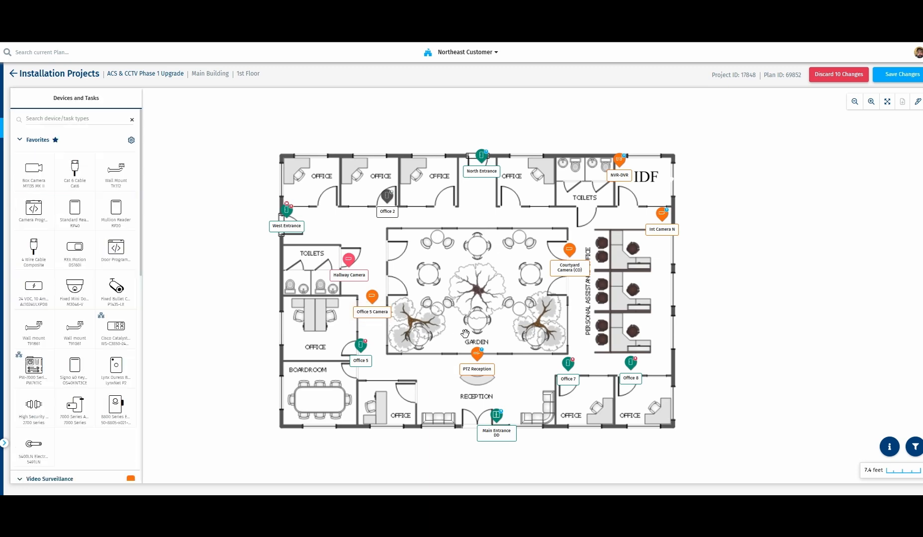
Flag the Office 5 Camera with the note "New Camera (Change Order)" and save the plan changes.
right_click(372, 301)
left_click(408, 340)
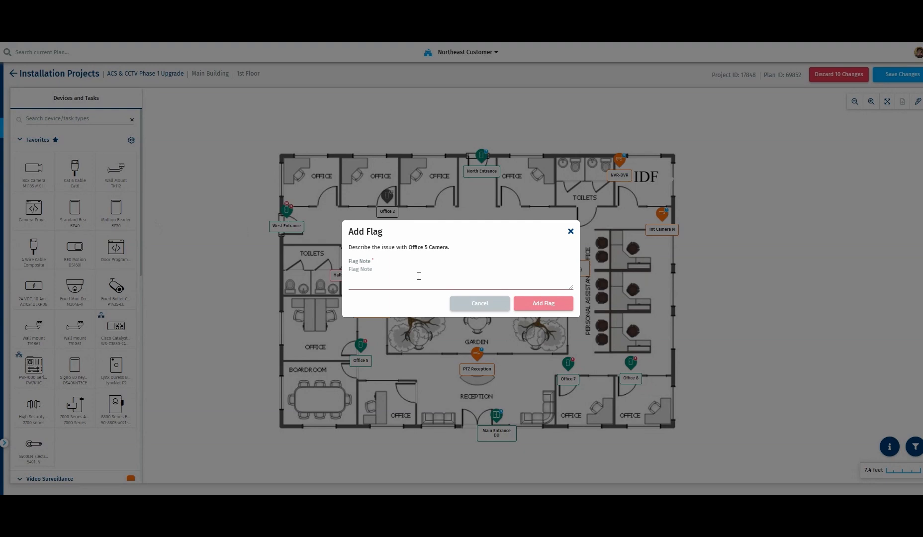
type("New Camera (Change Order")
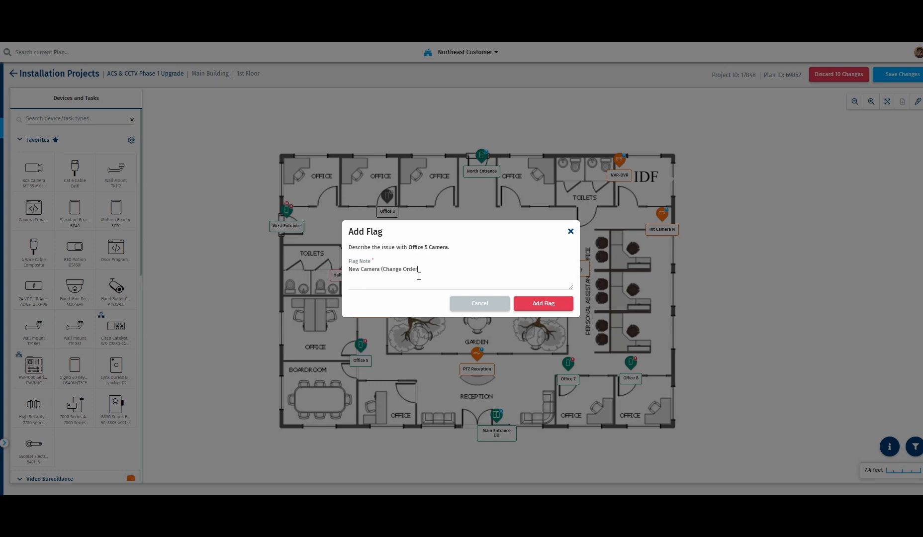
left_click(542, 305)
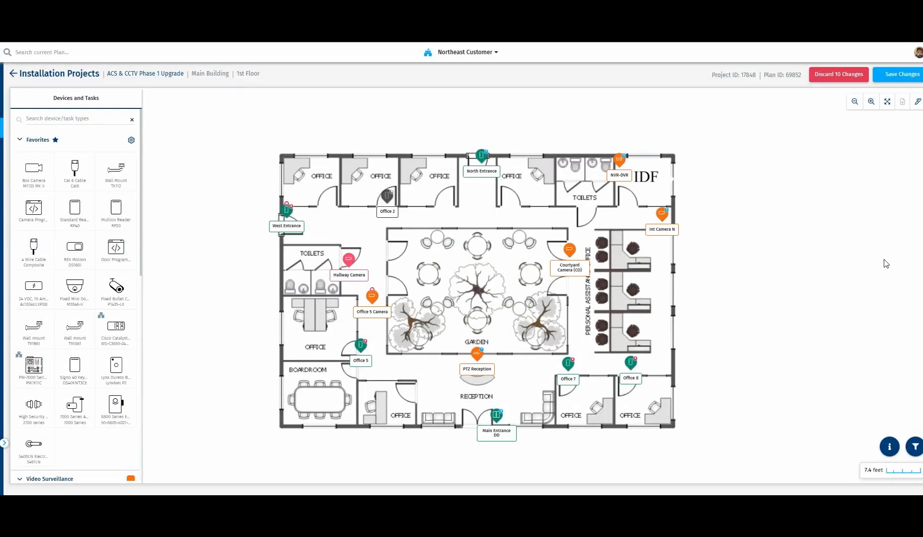
left_click(892, 75)
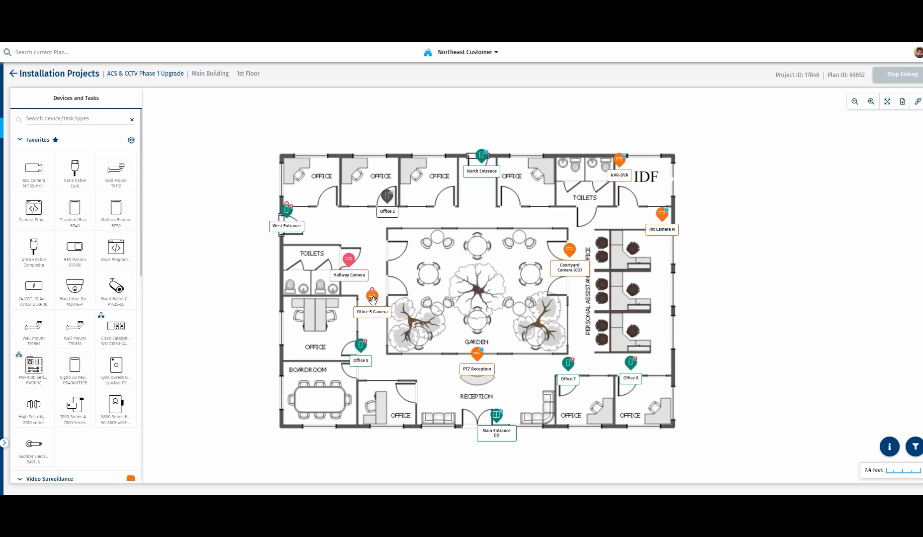
Review the details of the Hallway Camera, Office 5 Camera, Courtyard Camera (CO) and archived Office 2 door.
left_click(351, 260)
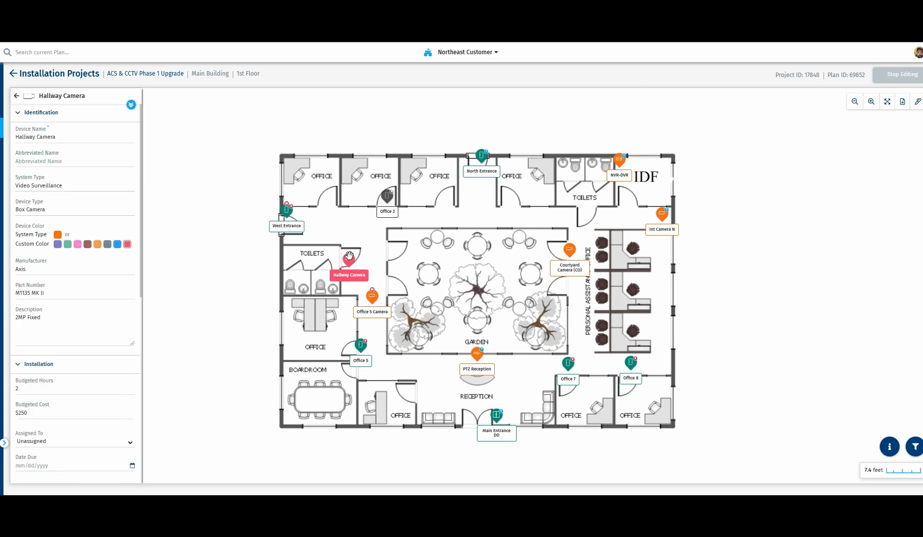
left_click(373, 298)
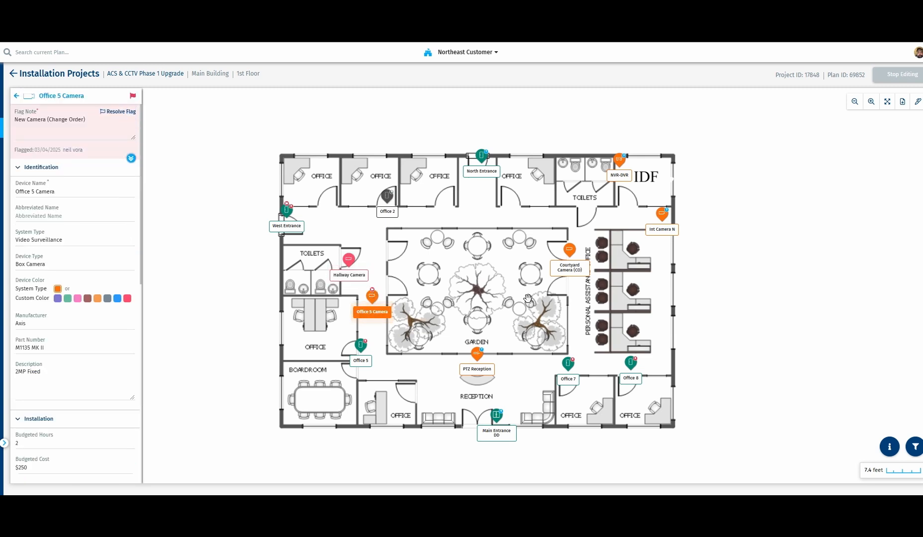
left_click(570, 249)
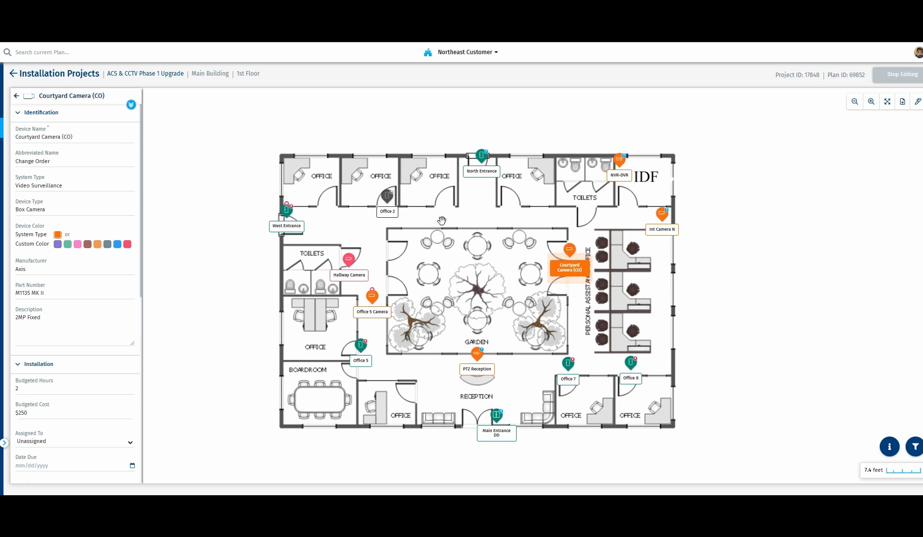
left_click(388, 197)
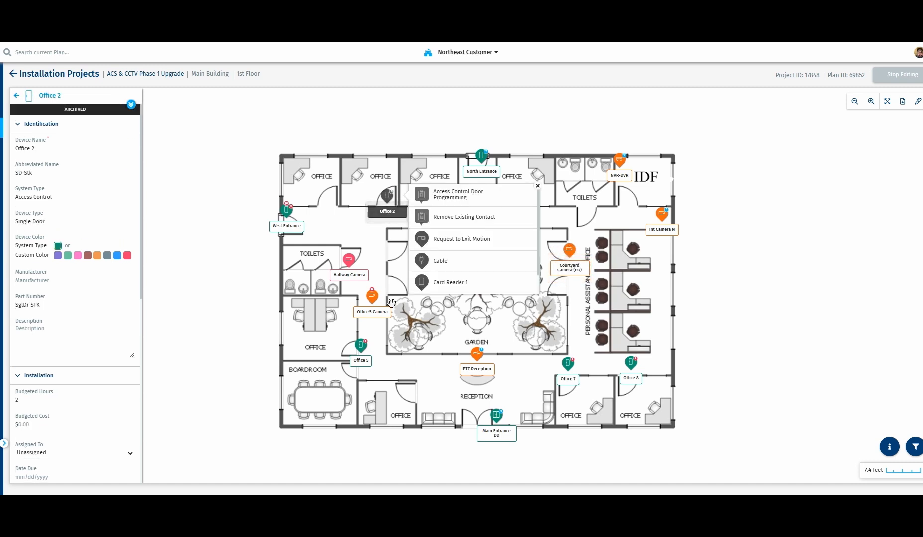
left_click(408, 312)
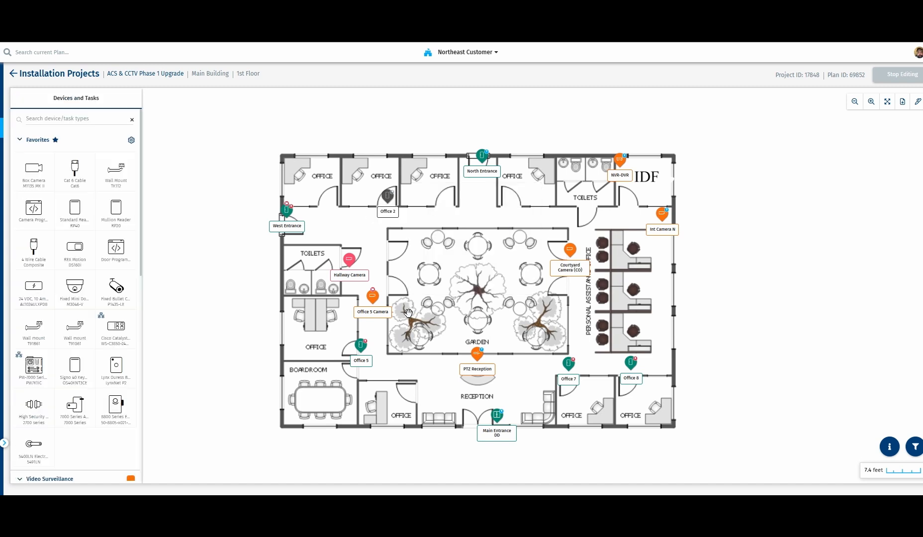